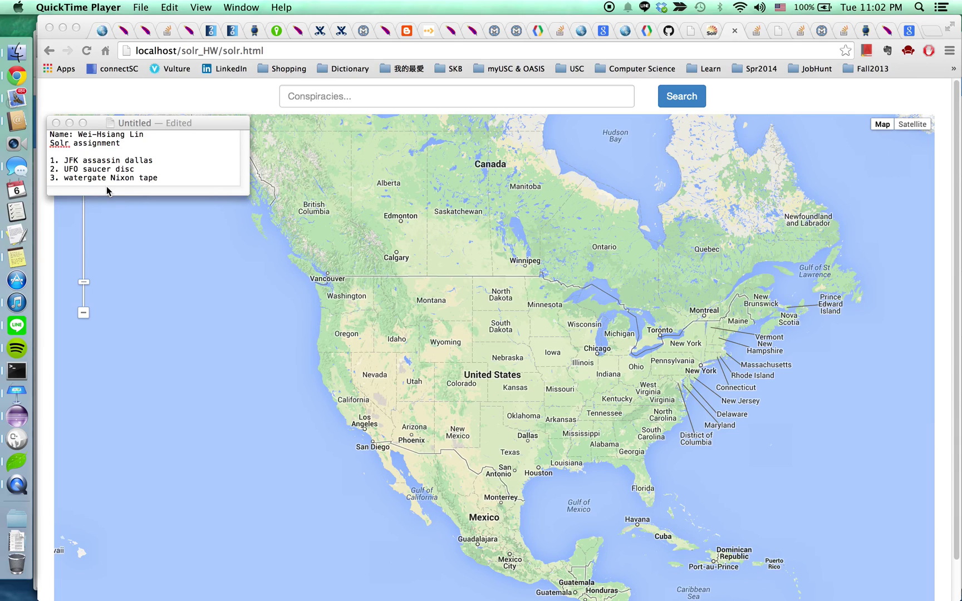
Step: Search for JFK and open the Indiana marker's details showing malcolmx15a.pdf
click(372, 97)
click(388, 97)
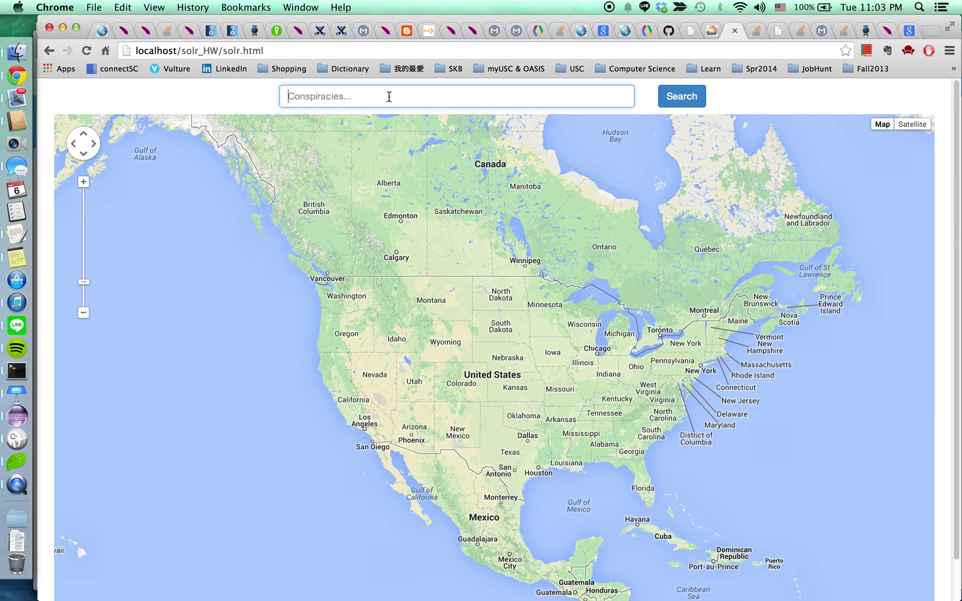
text(JFK)
click(677, 98)
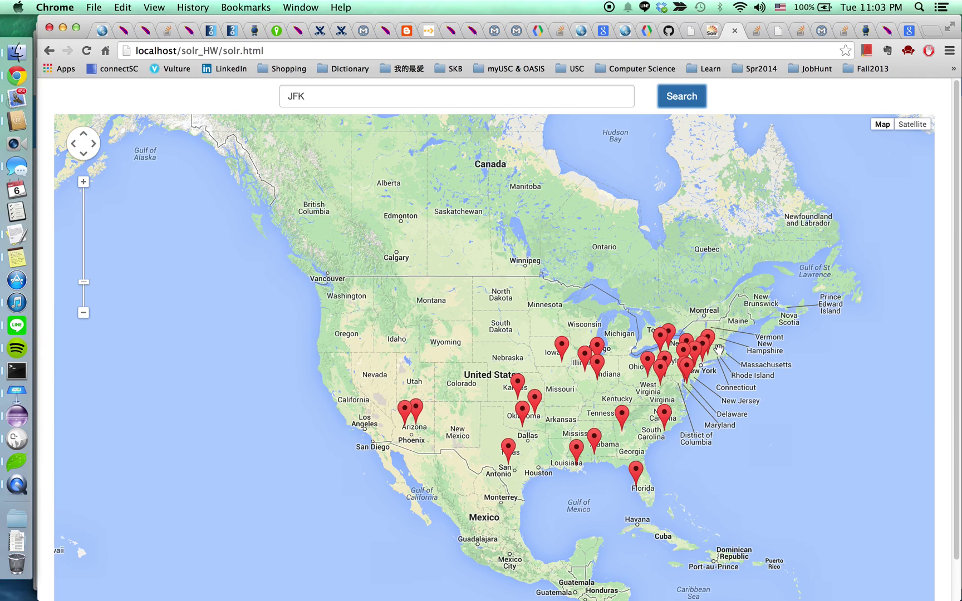
click(599, 370)
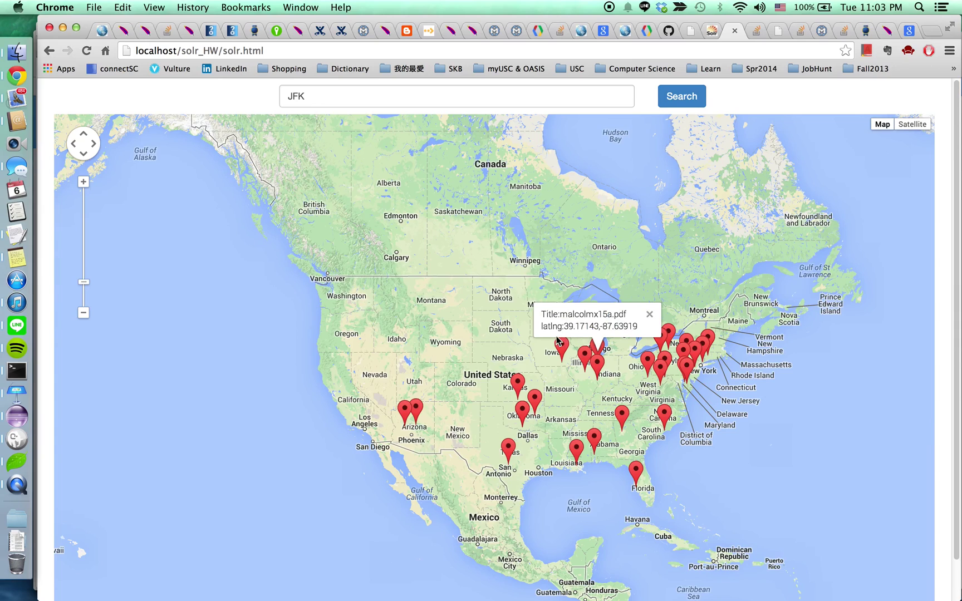
Step: Close the malcolmx15a.pdf popup and search for 'JFK AND assassin'
click(649, 315)
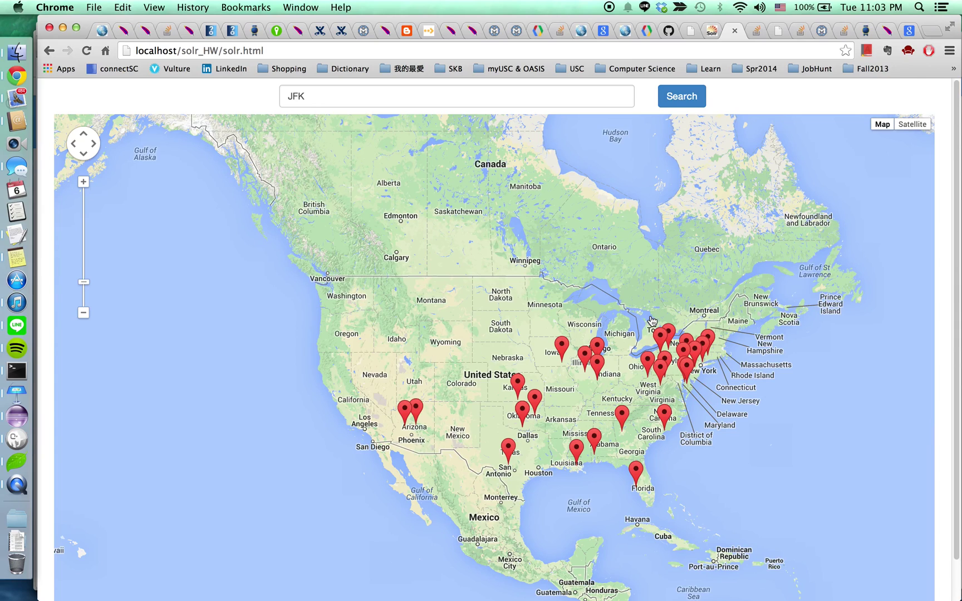
click(360, 99)
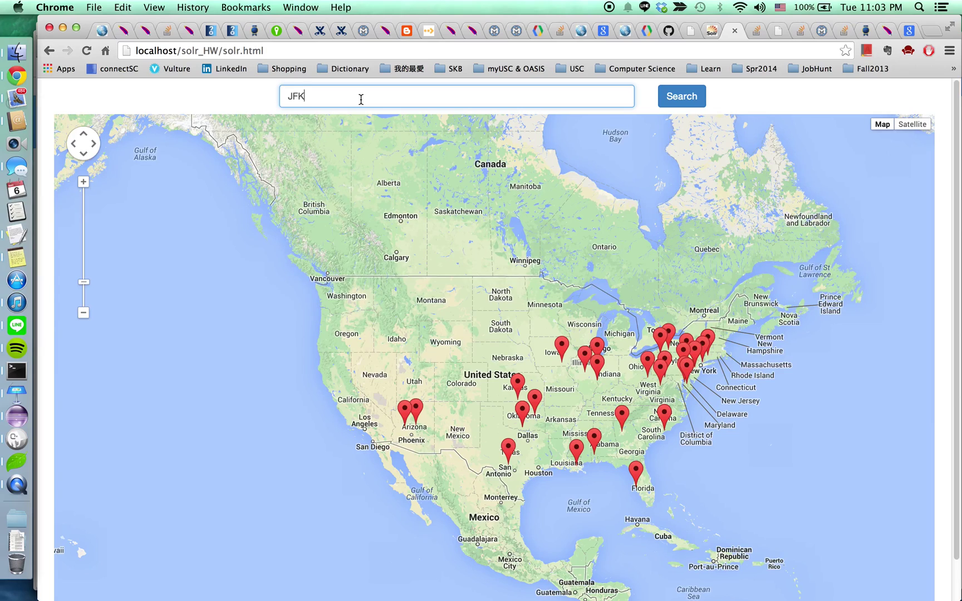
text(AND e)
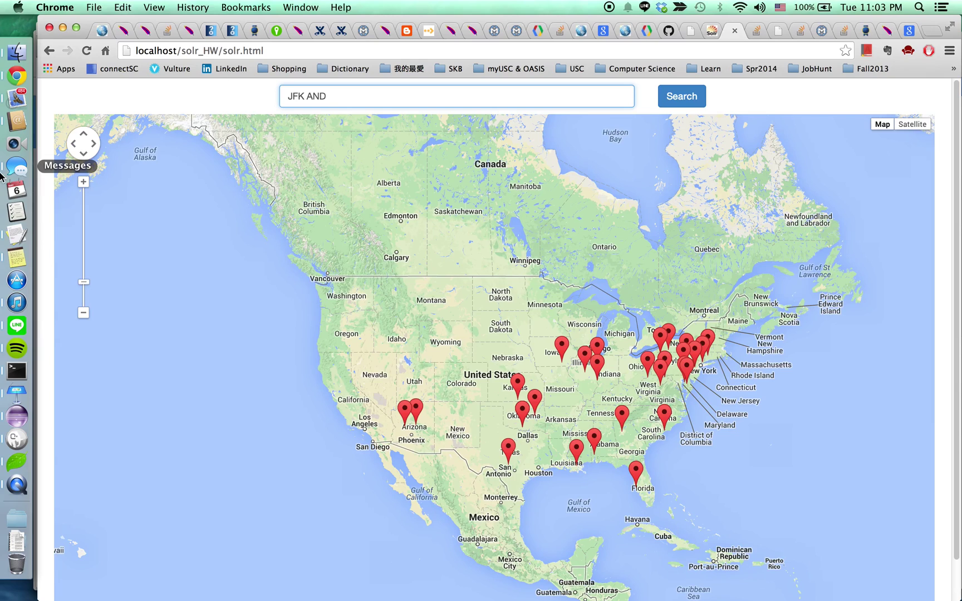
click(17, 235)
click(399, 100)
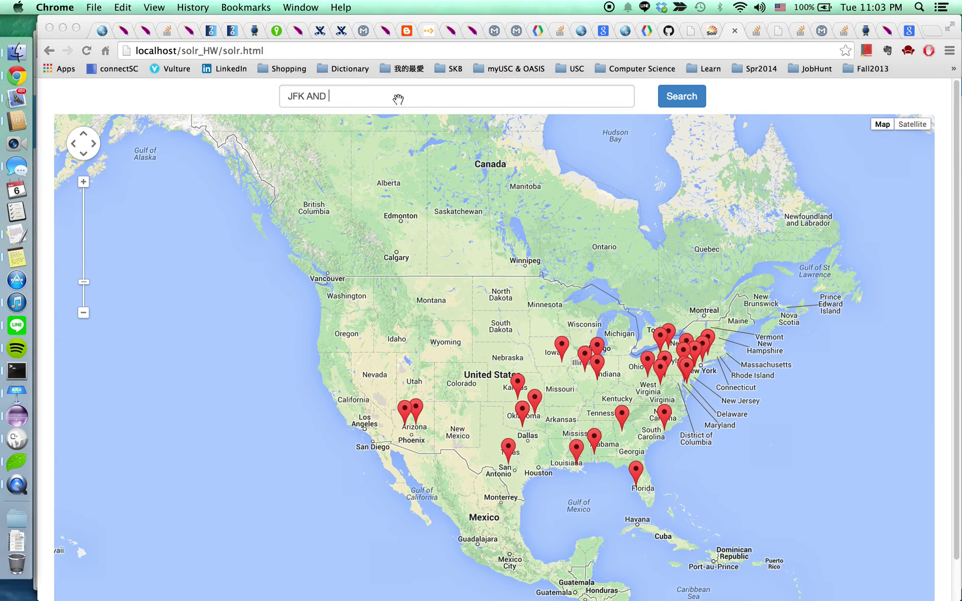
text(assassin)
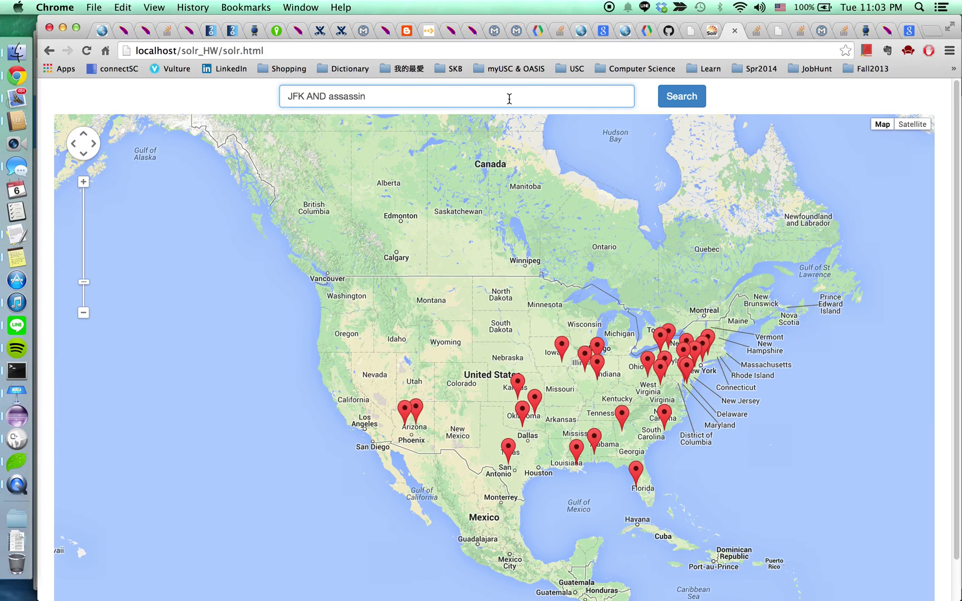
click(687, 106)
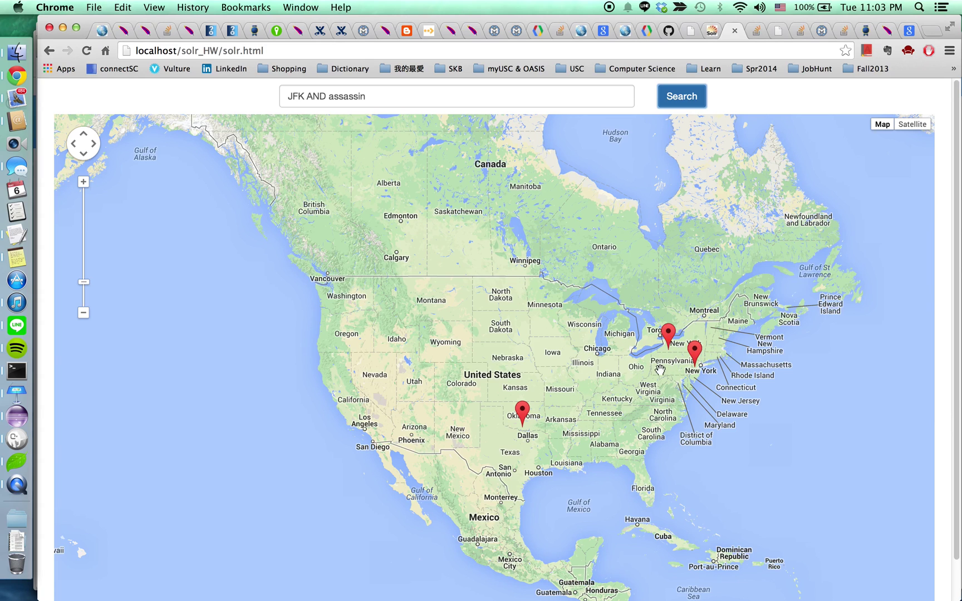
Step: Zoom in and inspect the Oklahoma, New Jersey and upstate New York markers, closing two popups
scroll(685, 351, up, 1)
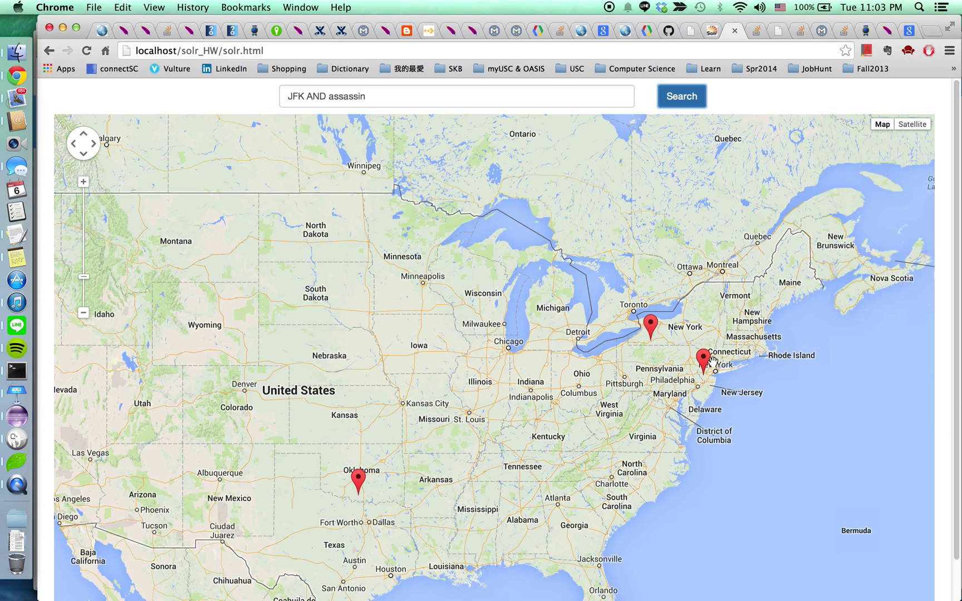
click(360, 481)
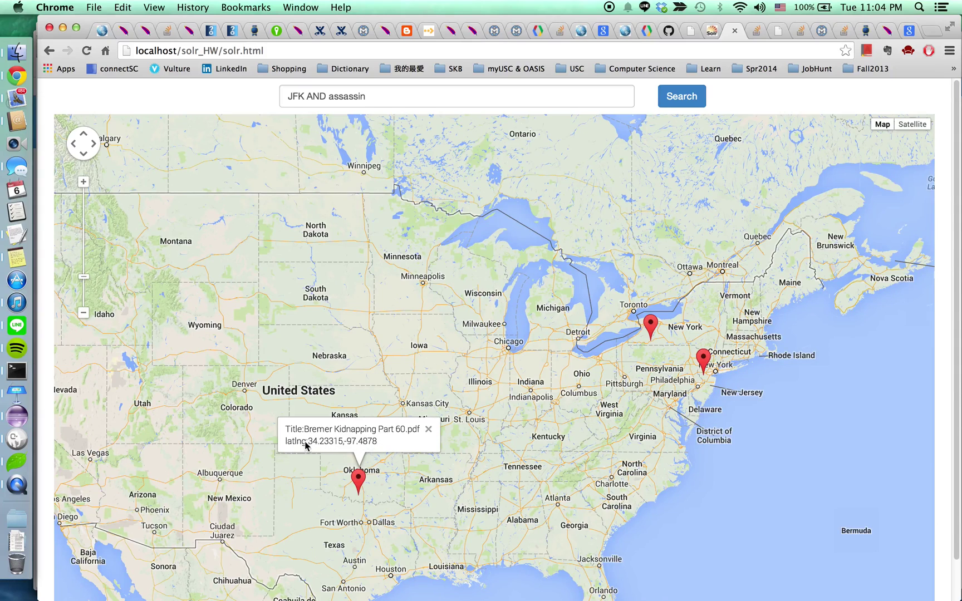
click(704, 365)
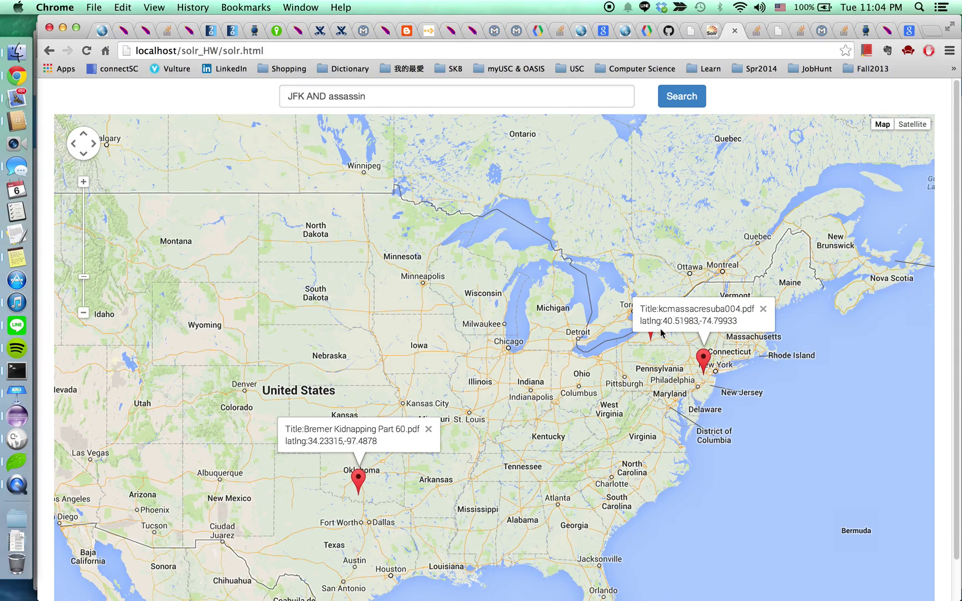
click(763, 309)
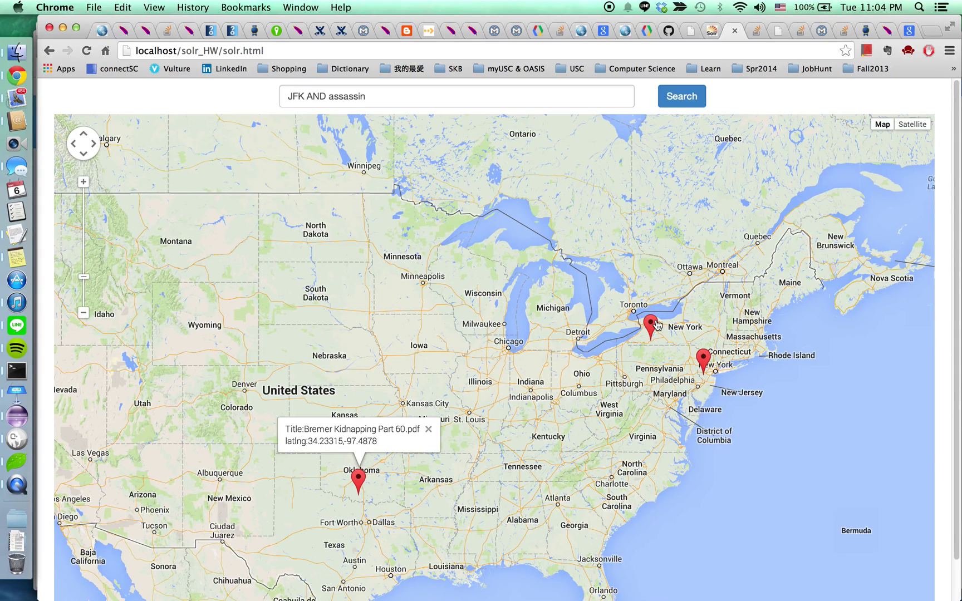
click(650, 326)
click(713, 273)
click(449, 93)
Step: Search 'JFK AND assassin AND dallas' and open both remaining markers' details
text(AND)
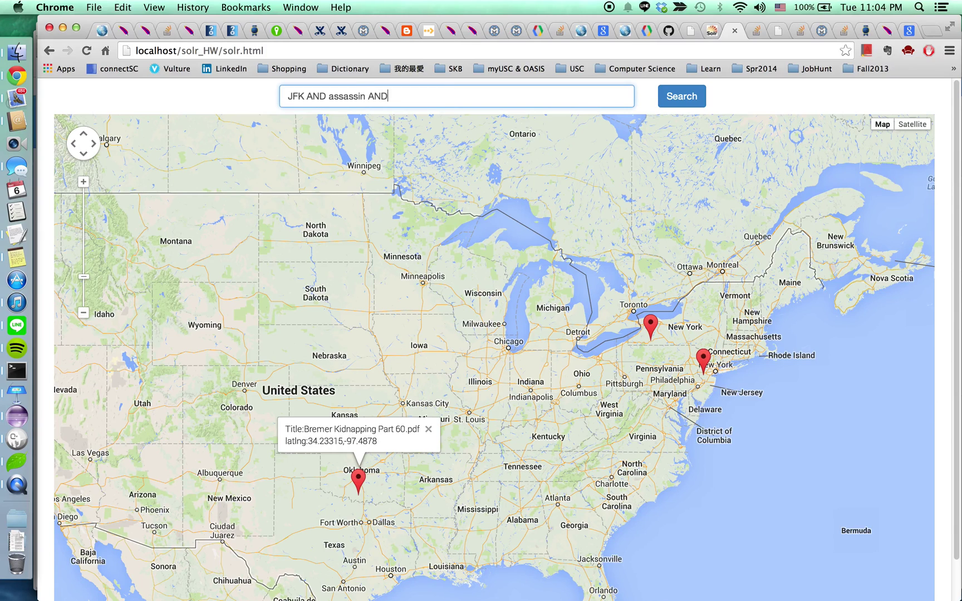
text( dallas)
click(683, 99)
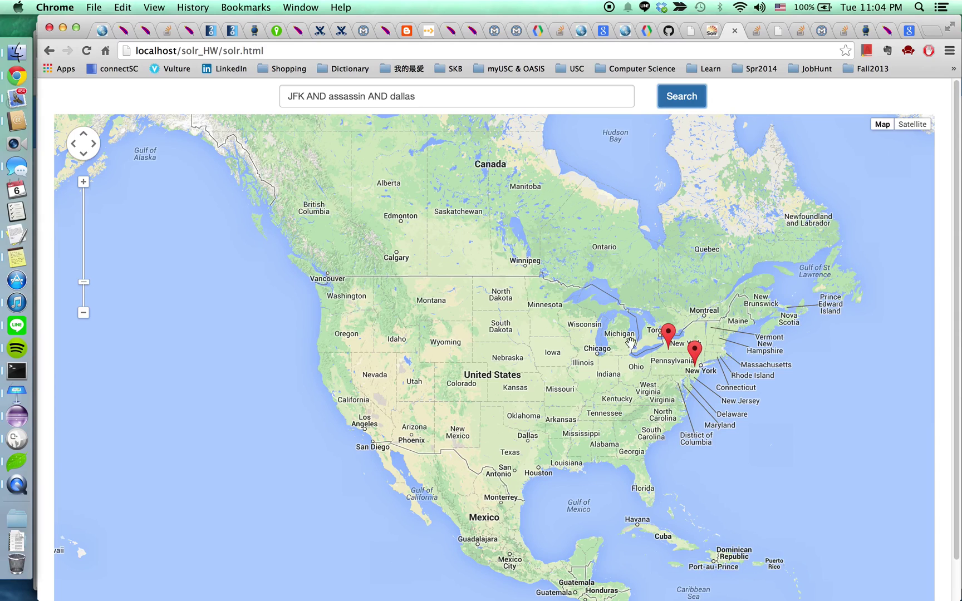
click(670, 335)
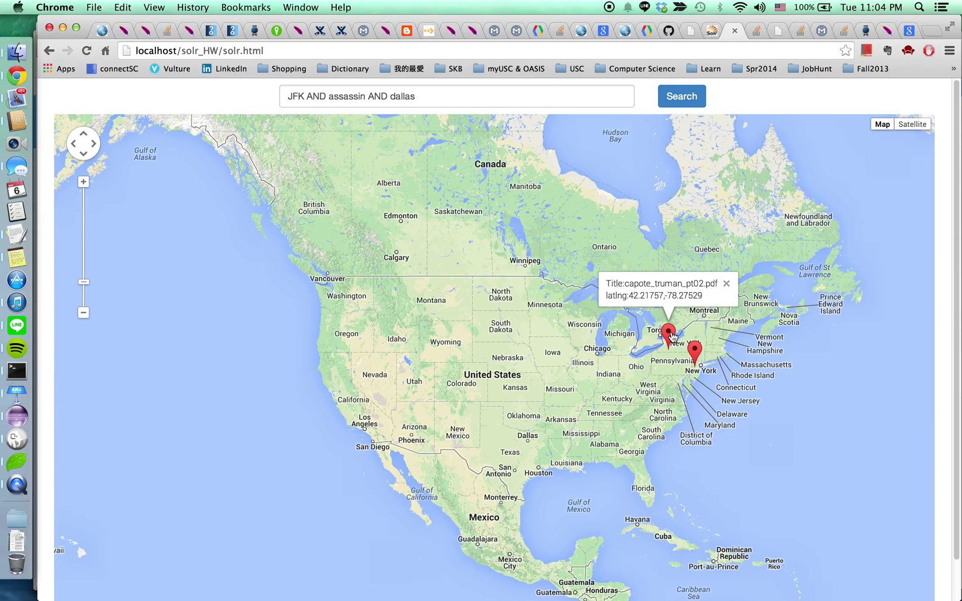
click(695, 350)
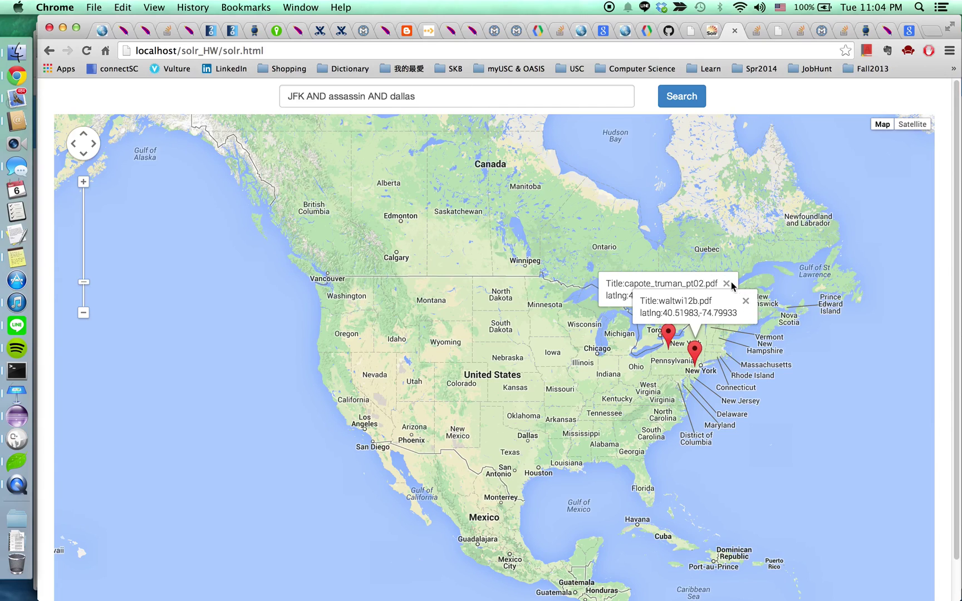
Step: Close the waltwi12b.pdf and capote_truman_pt02.pdf popups and select the whole query
scroll(661, 346, up, 1)
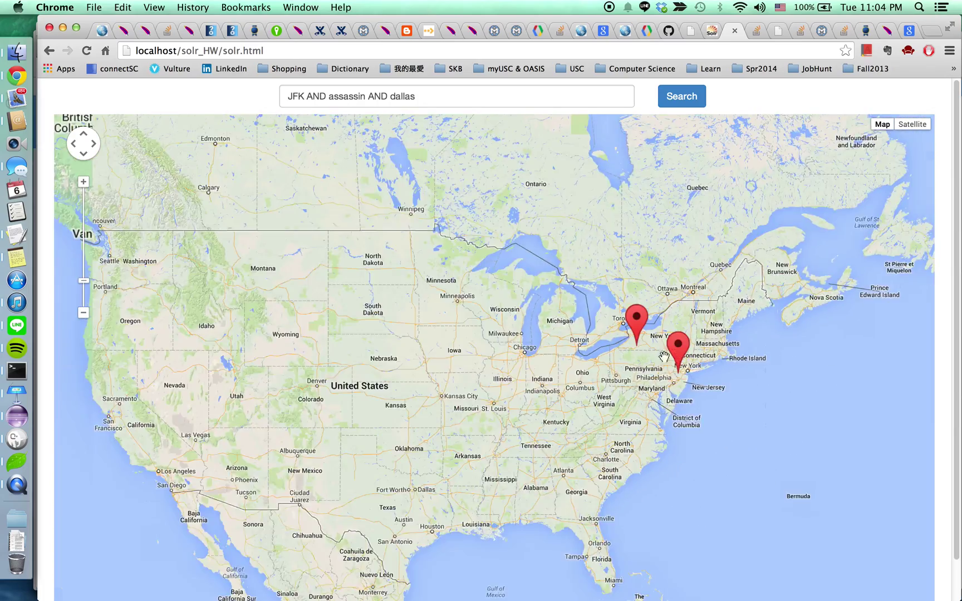
scroll(662, 347, down, 1)
scroll(662, 346, up, 1)
click(779, 312)
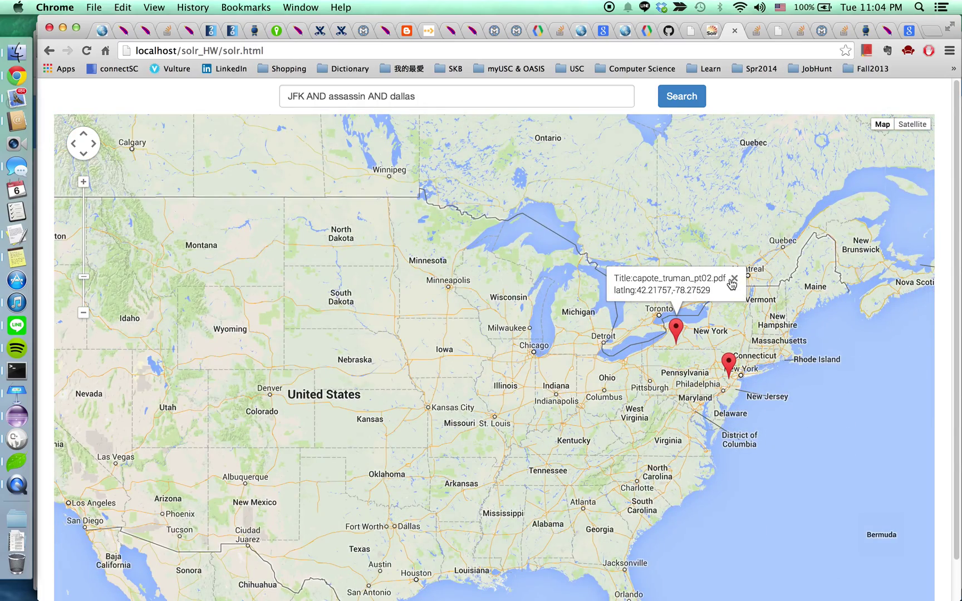
click(734, 278)
drag(446, 91, 281, 96)
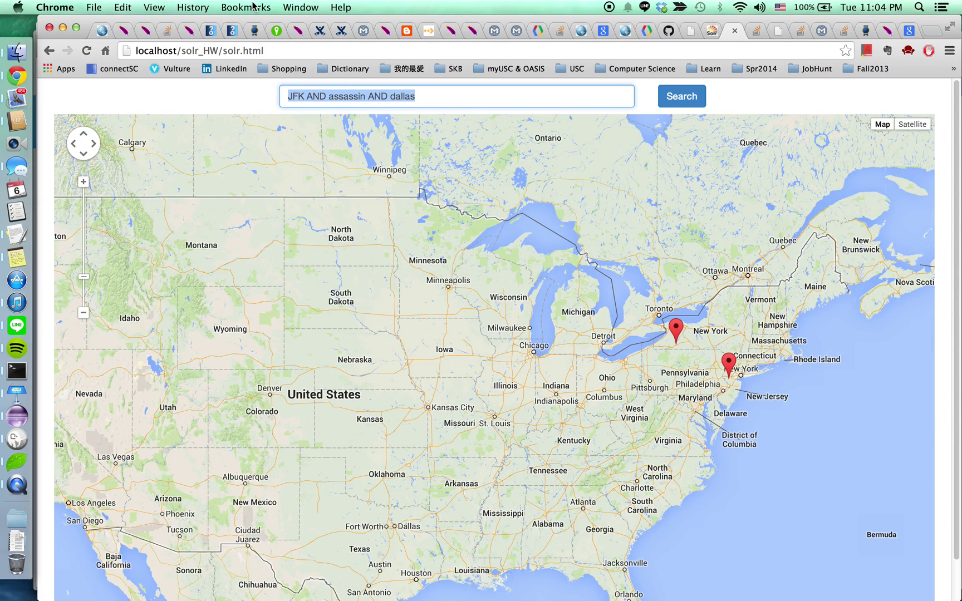
Step: Replace the query with UFO, run it, and zoom the map in and out over the results
click(10, 240)
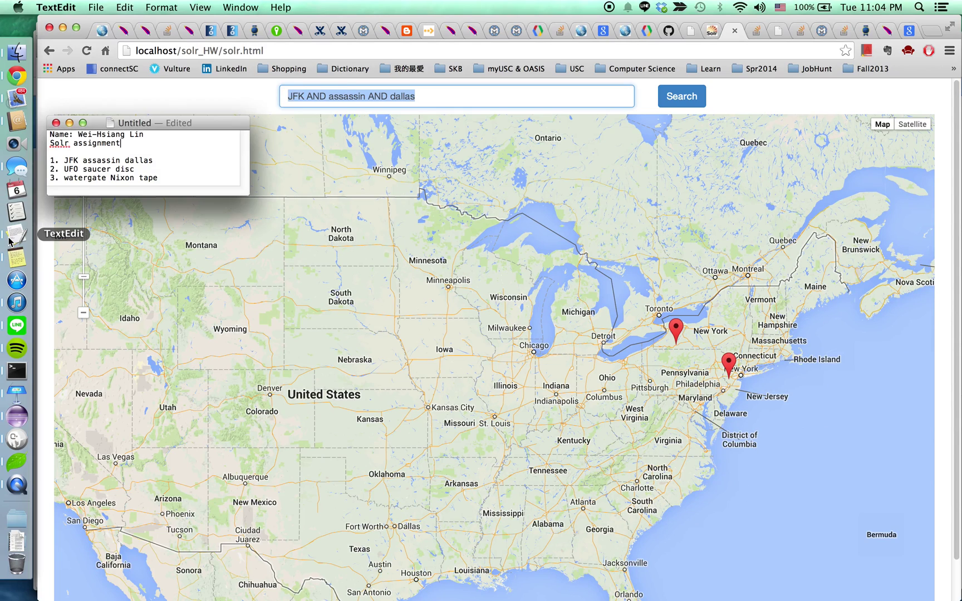
click(468, 90)
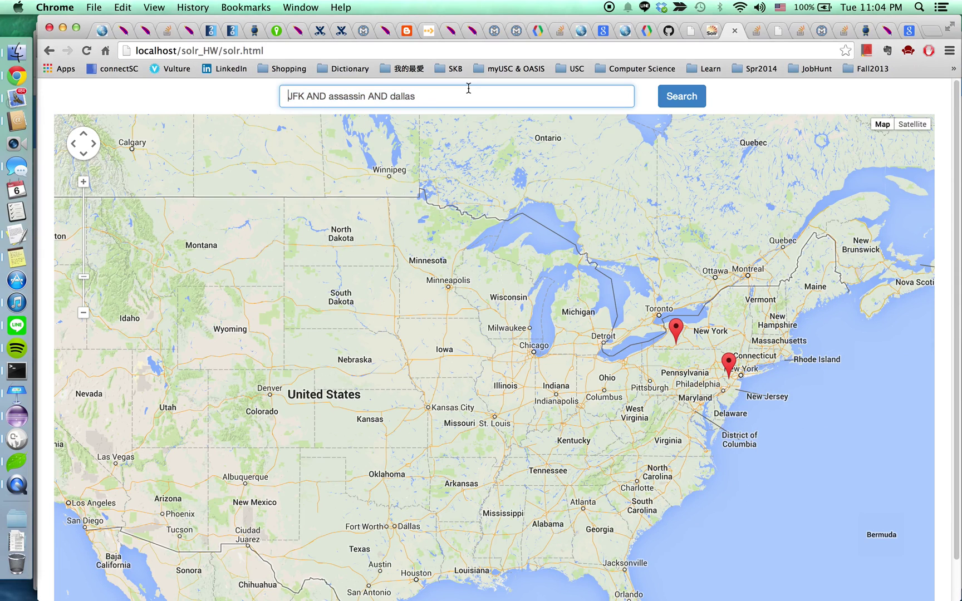
key(super+a)
text(UFO)
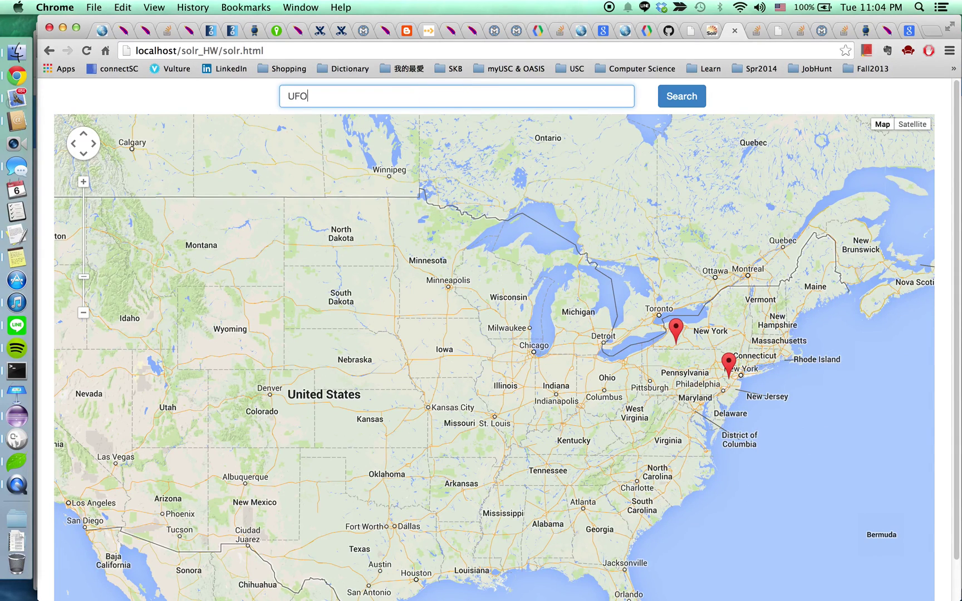
click(692, 103)
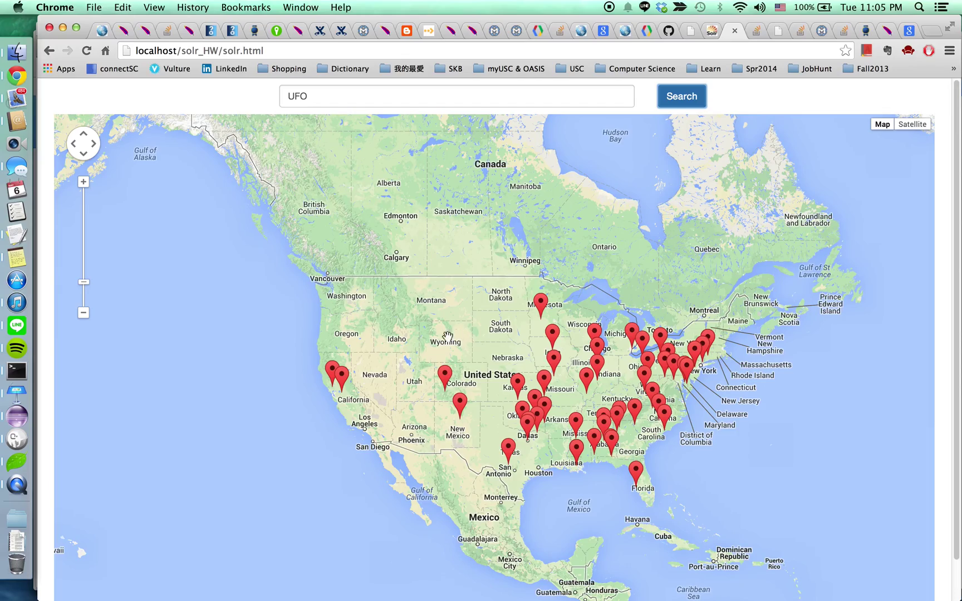
scroll(545, 390, up, 5)
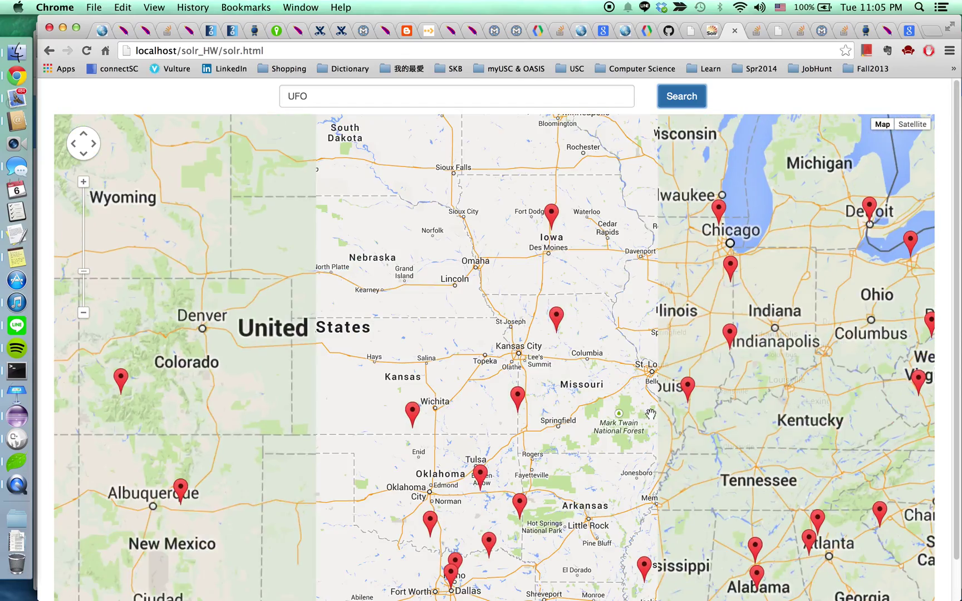
scroll(651, 414, down, 5)
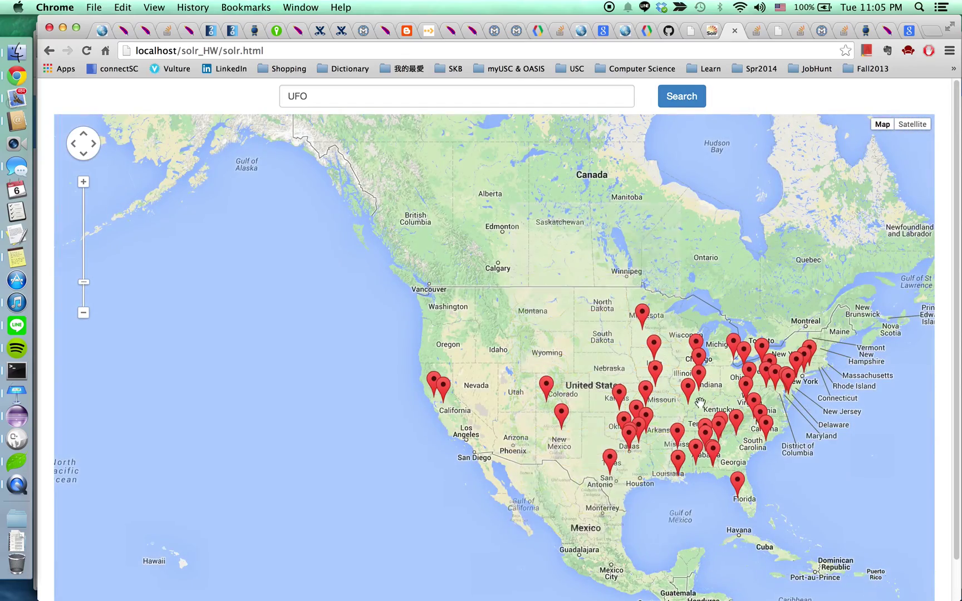
scroll(735, 402, down, 2)
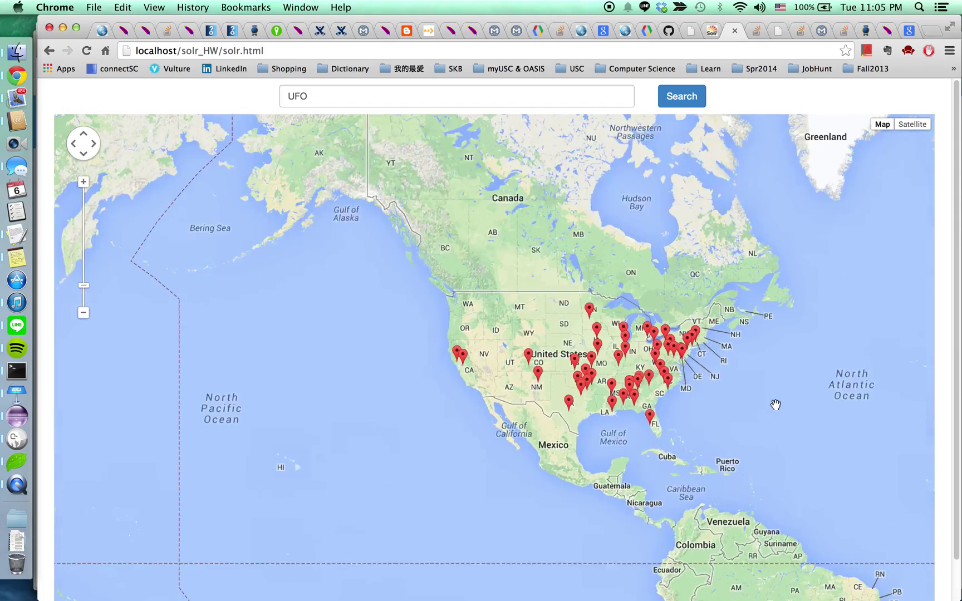
scroll(776, 405, up, 2)
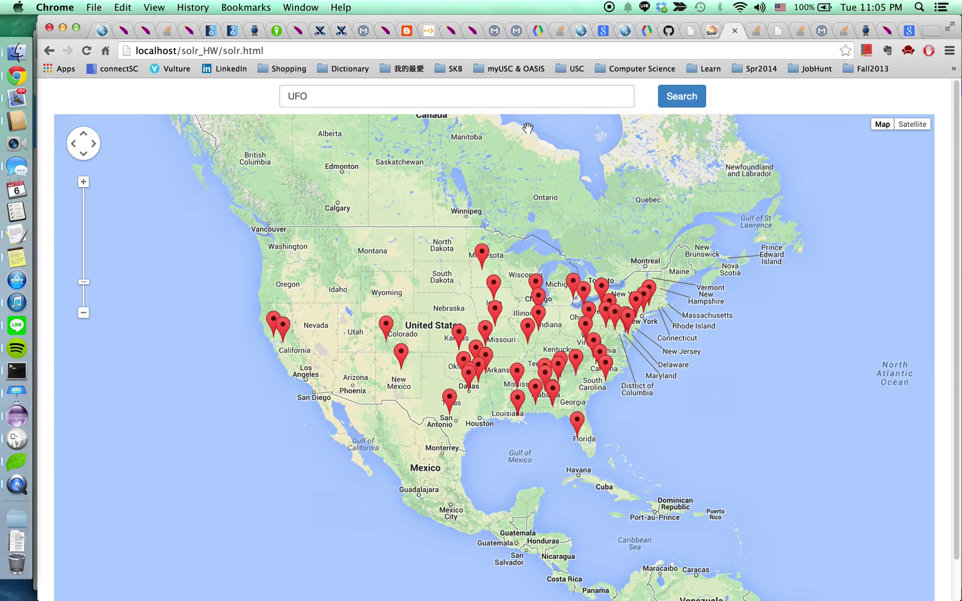
Step: Extend the query to 'UFO AND saucer' and run the search
click(400, 100)
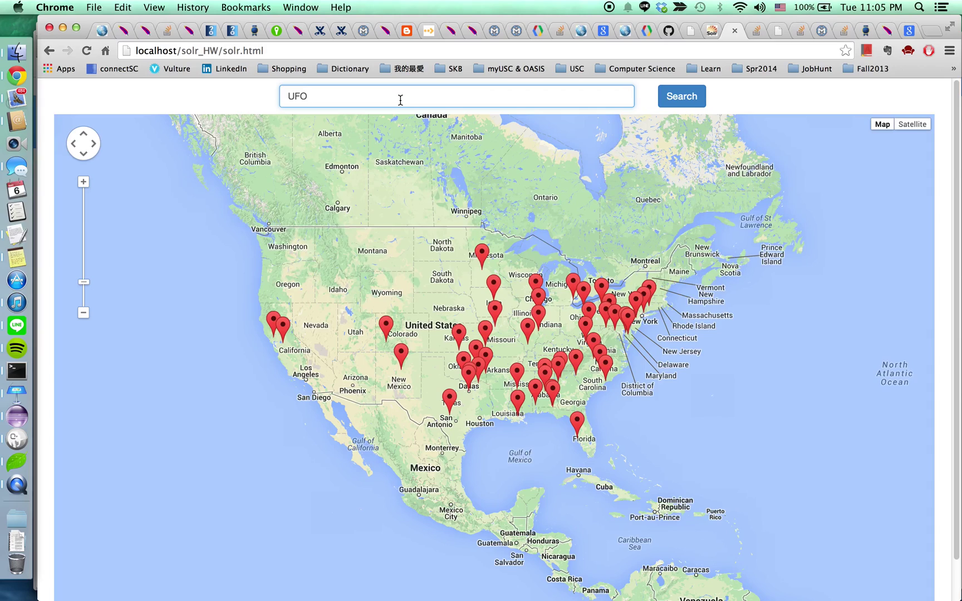
text(AND saucer)
click(674, 100)
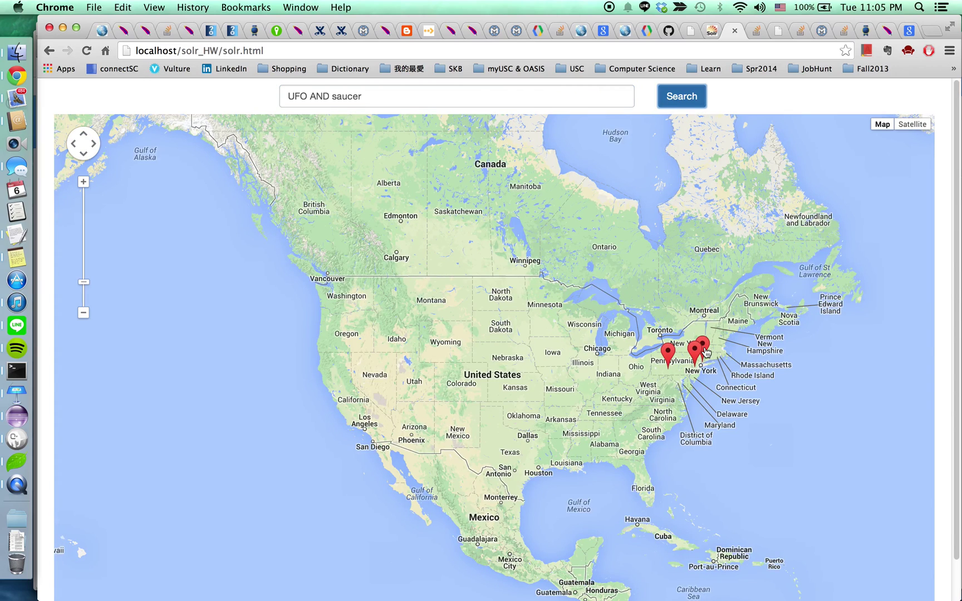
Step: Zoom in and inspect the ufo16.pdf, national_invest_comm_aerial_part02.pdf and Pennsylvania markers
double_click(685, 367)
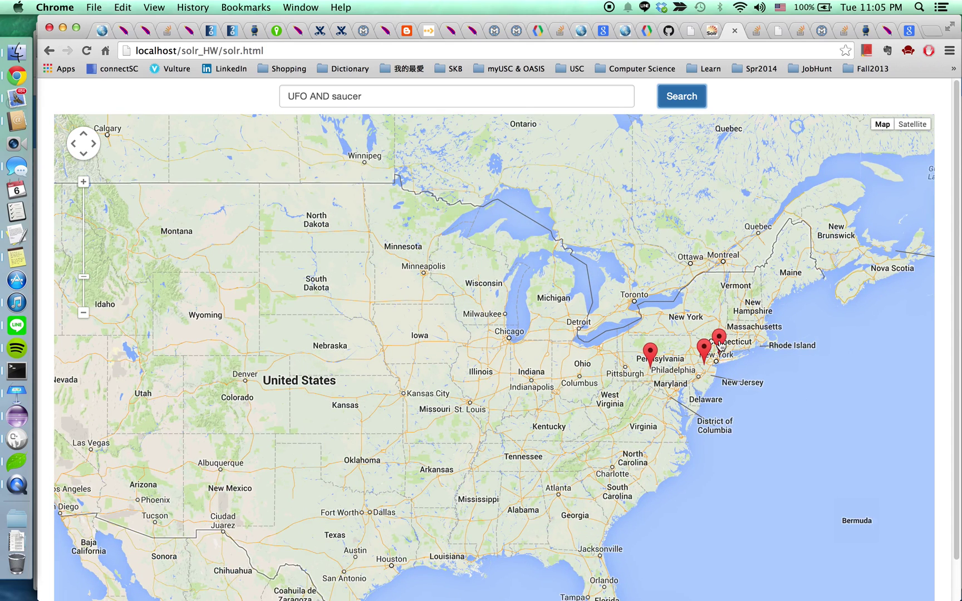
click(720, 341)
click(704, 349)
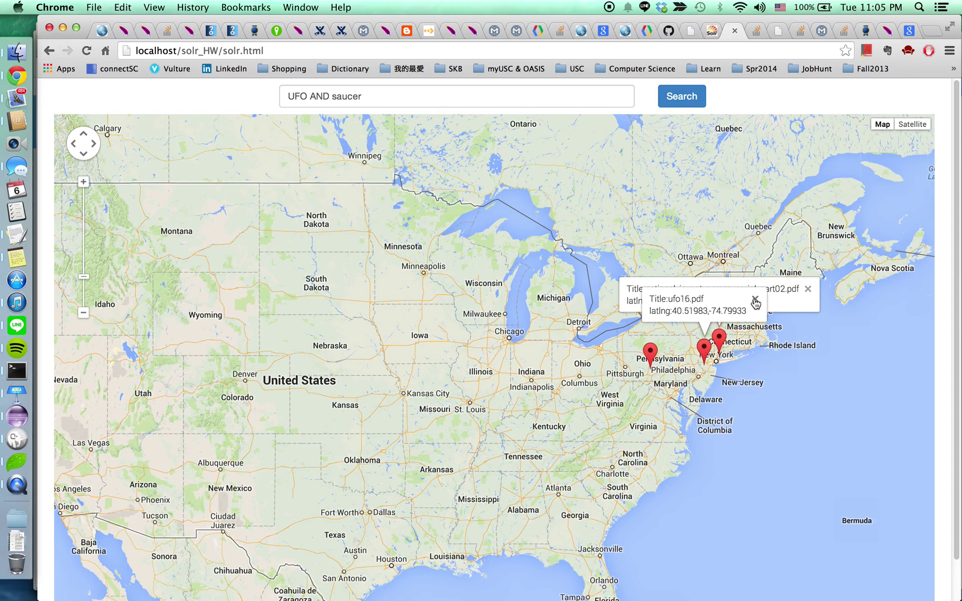
click(755, 300)
click(807, 288)
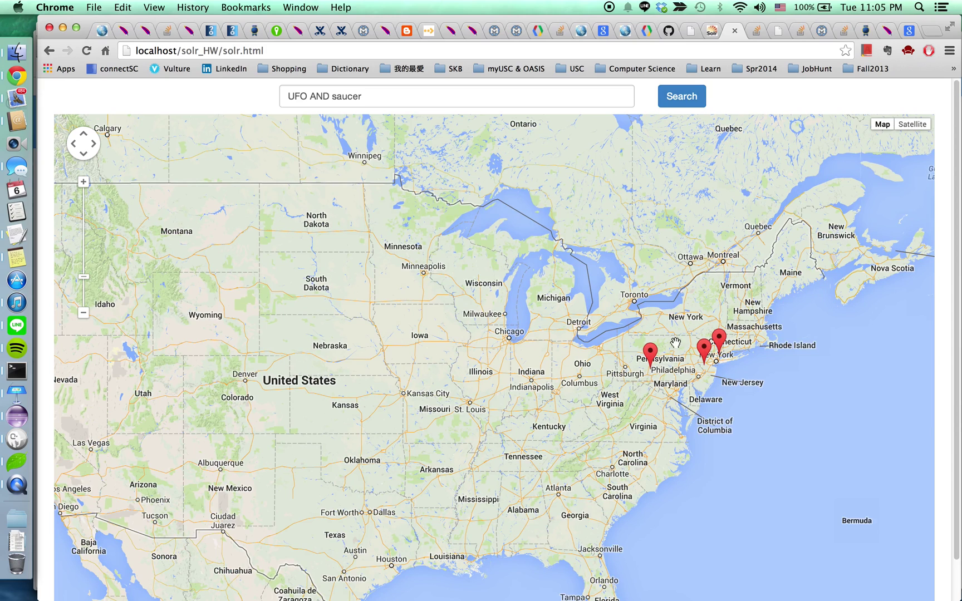
click(651, 355)
click(703, 299)
click(413, 94)
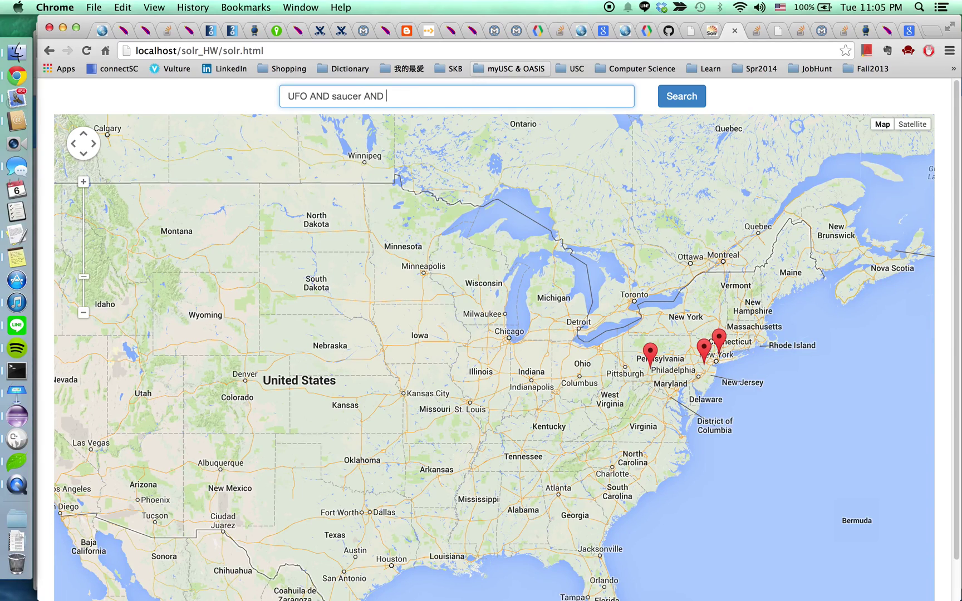
Step: Search 'UFO AND saucer AND disc' and zoom in on the results
text(AND disc)
click(685, 102)
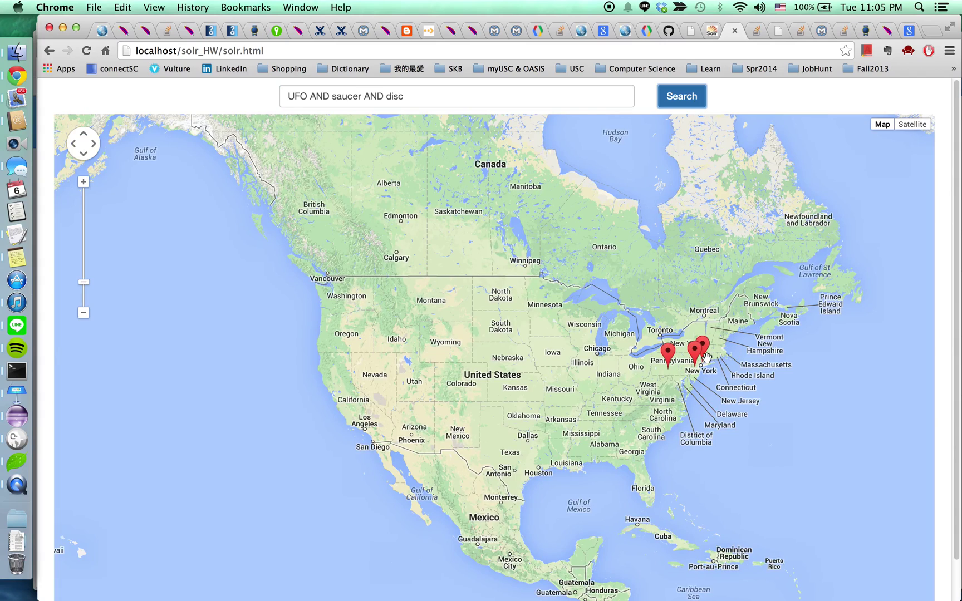
scroll(670, 372, up, 1)
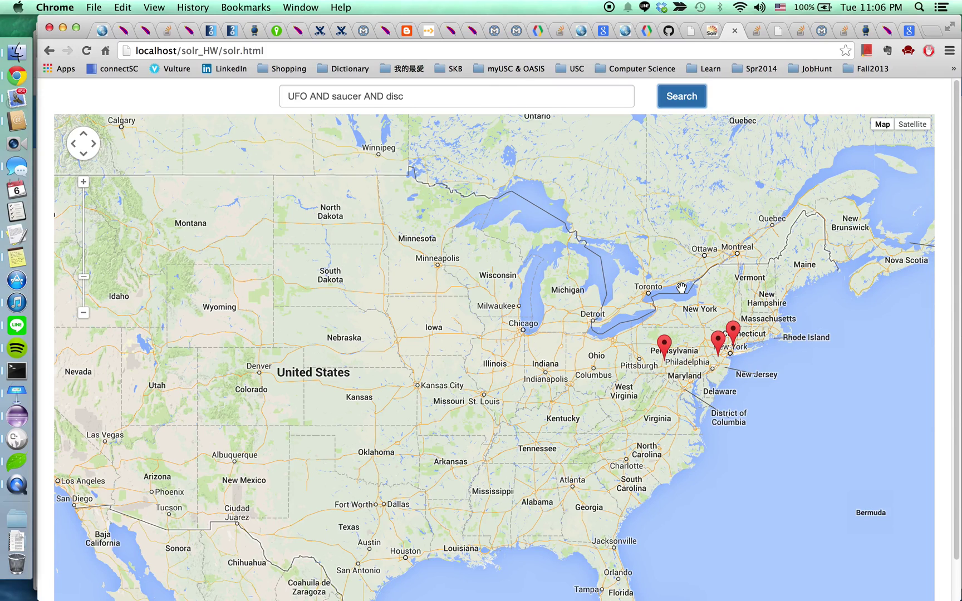
Step: View and close the ufo13.pdf and two New York markers' details, then select the query
click(664, 342)
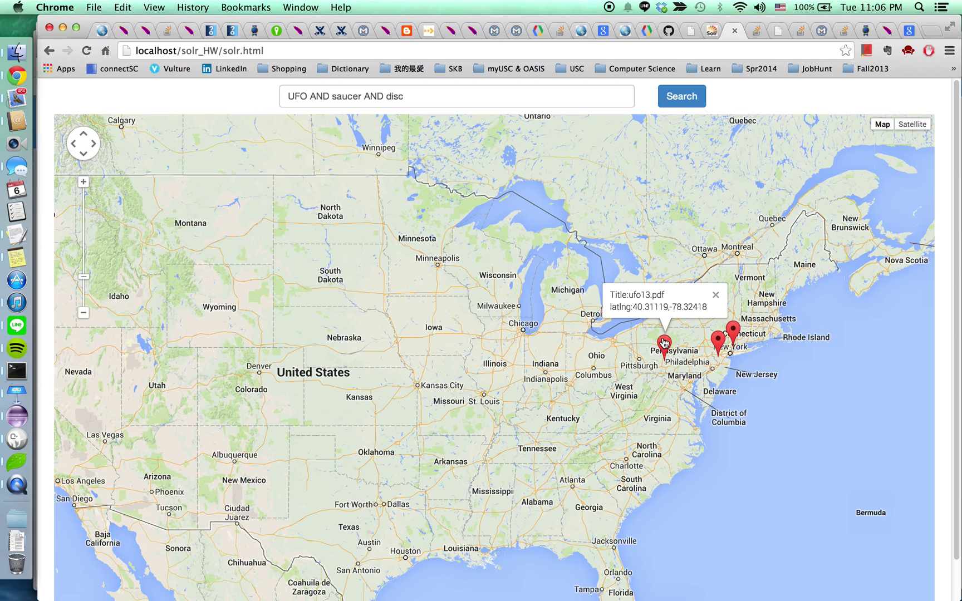
click(718, 338)
click(733, 330)
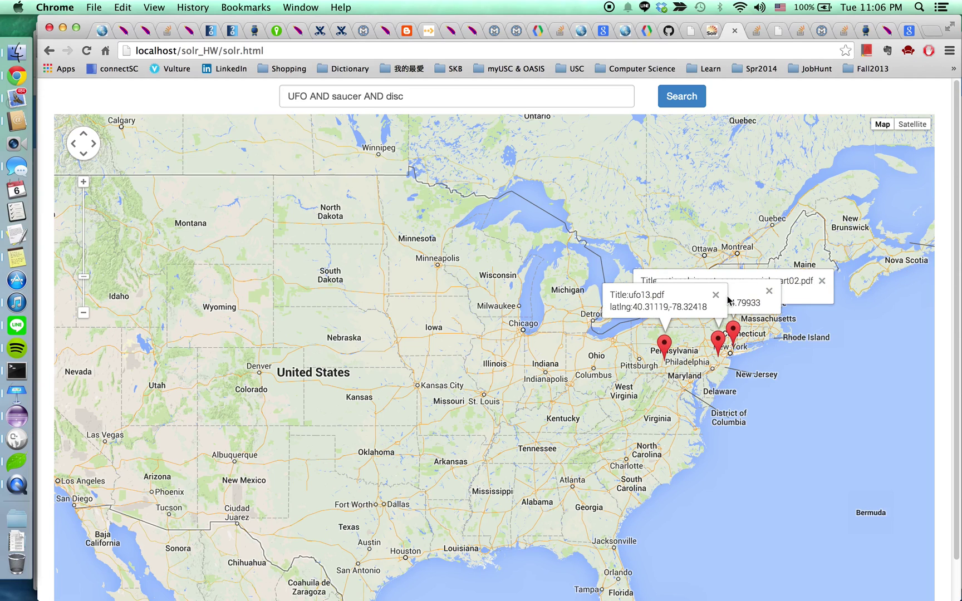
click(715, 295)
click(768, 291)
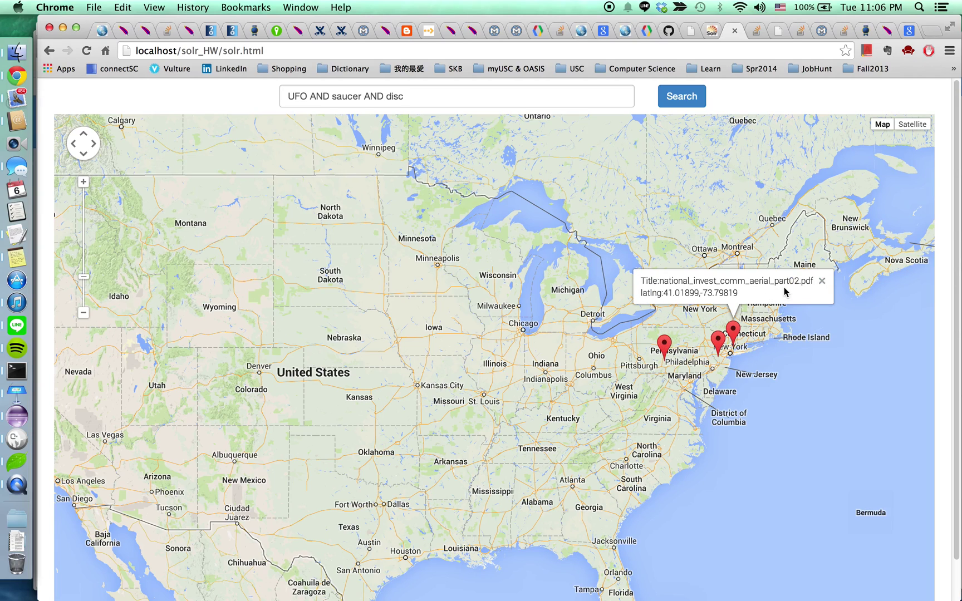
click(818, 282)
click(444, 90)
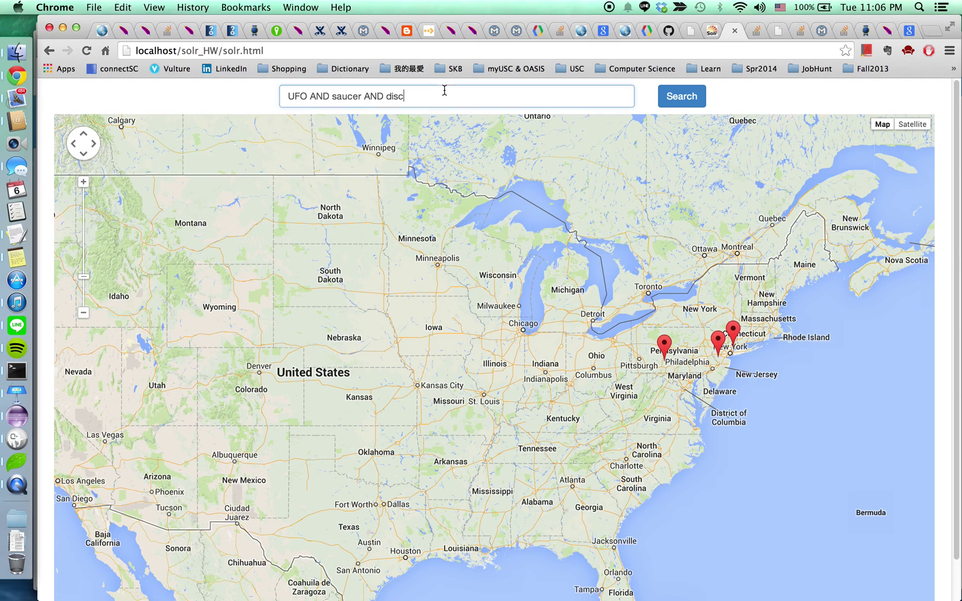
drag(444, 90, 274, 92)
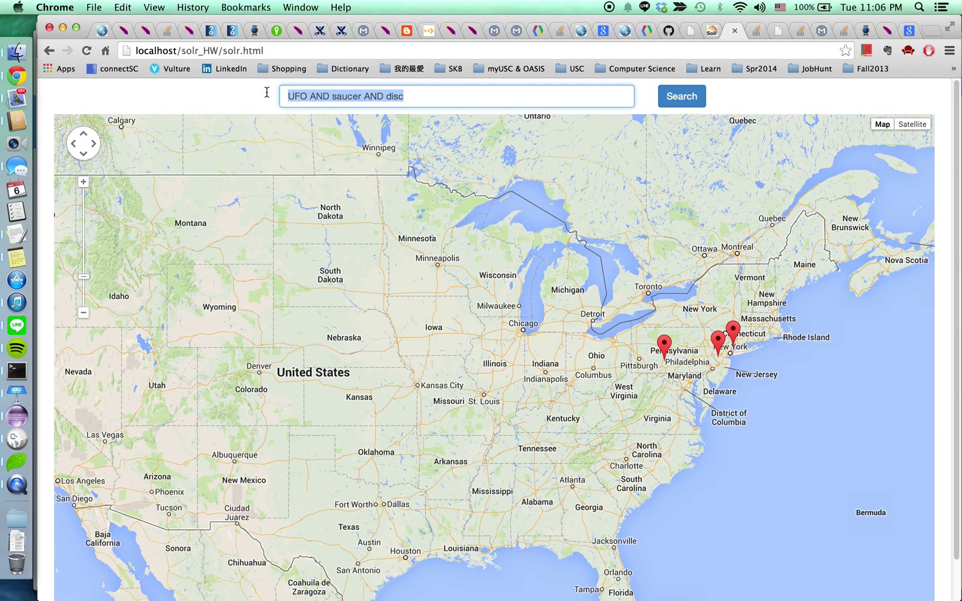
Step: Check the query notes, then replace the search with 'watergate' and run it
click(17, 234)
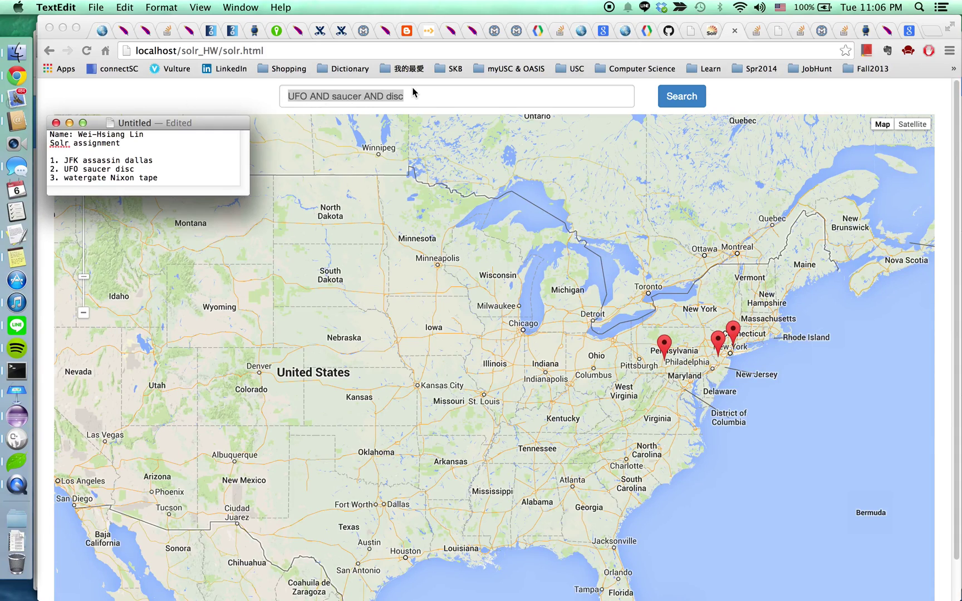
double_click(440, 95)
text(w)
key(super+a)
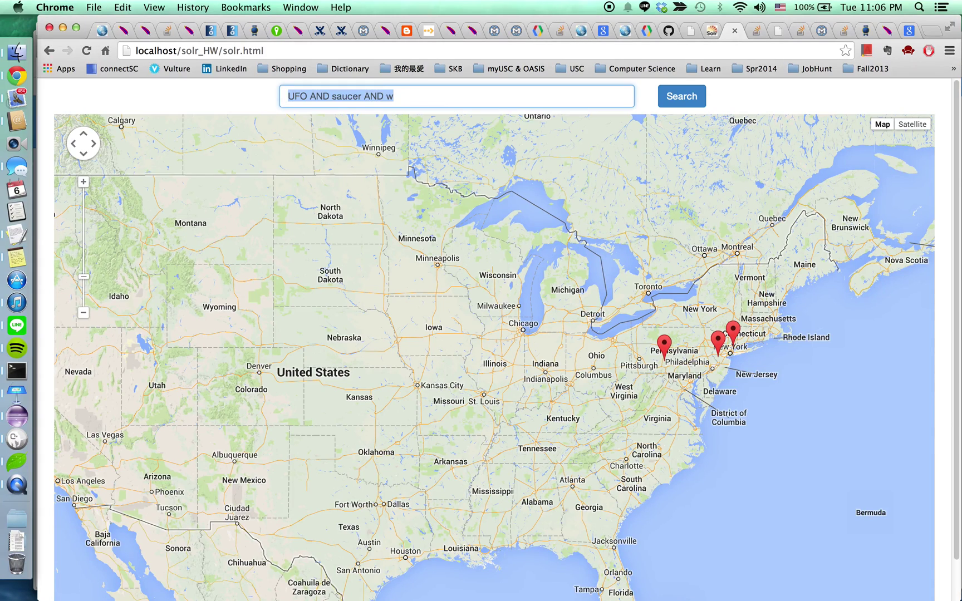
text(watergate)
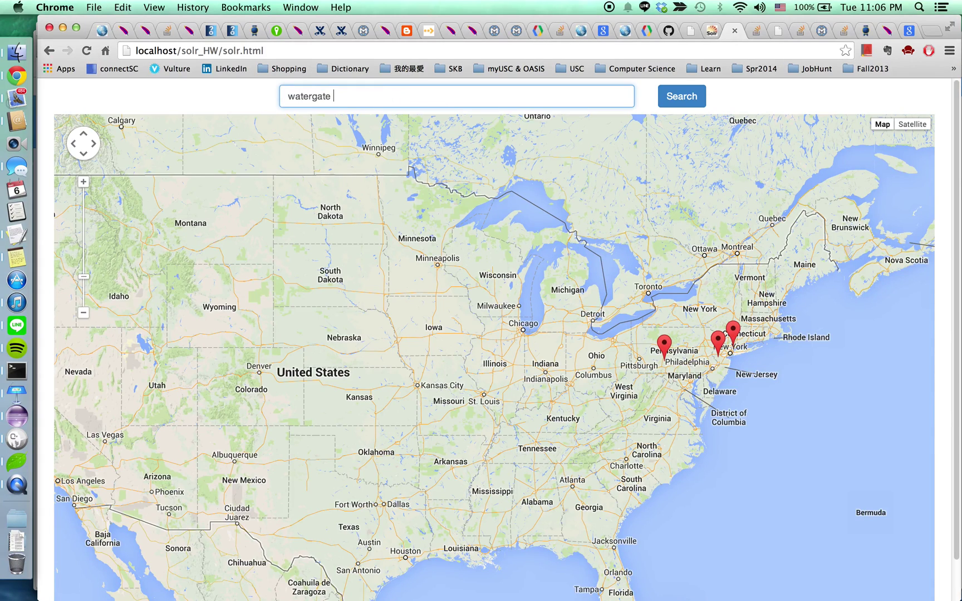
click(698, 100)
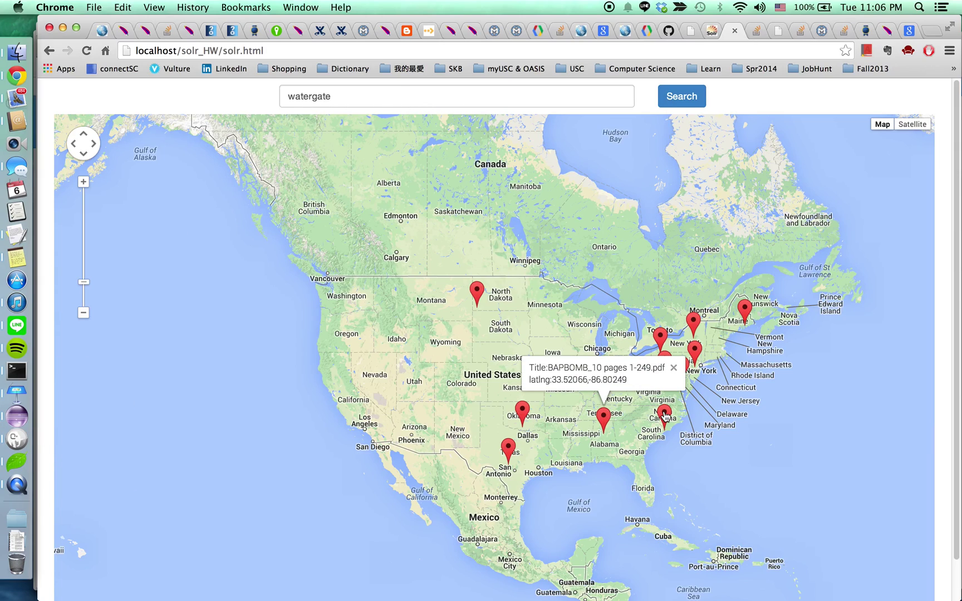
Step: Extend the query to 'watergate AND Nixon' and run the search
click(514, 101)
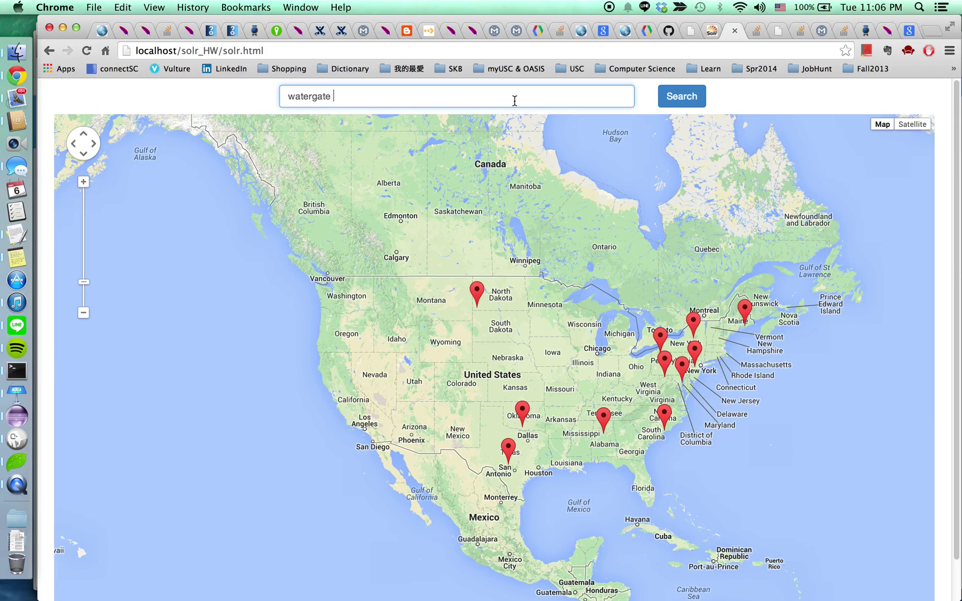
text(AND Nixon)
click(683, 97)
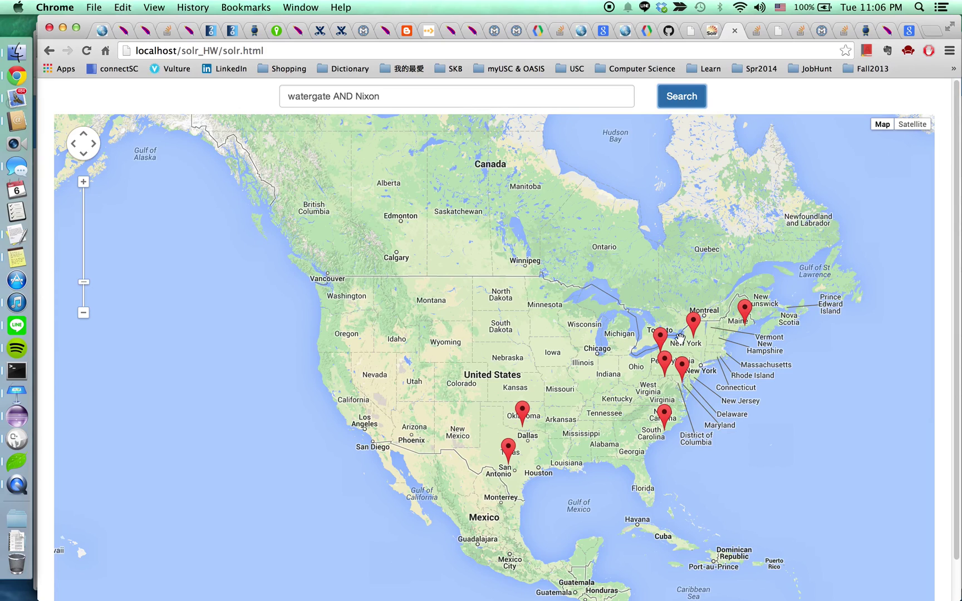
Step: Run the 'watergate AND Nixon AND tape' search
click(577, 99)
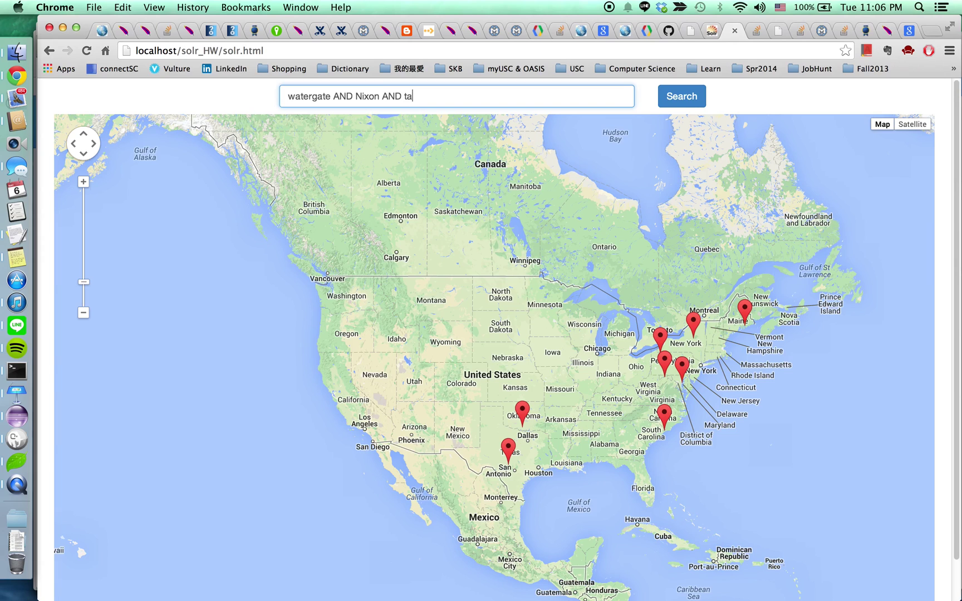
click(682, 96)
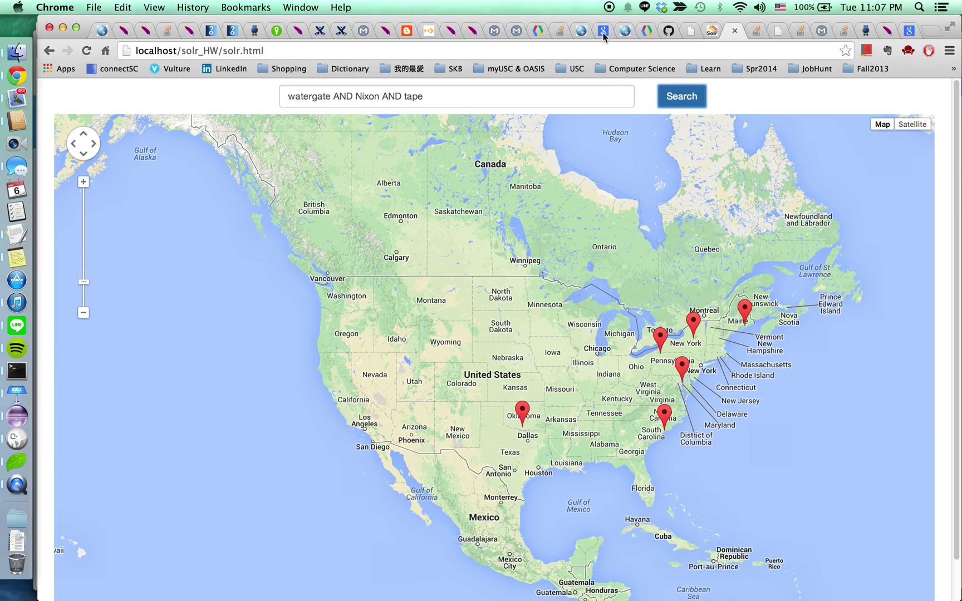
click(487, 96)
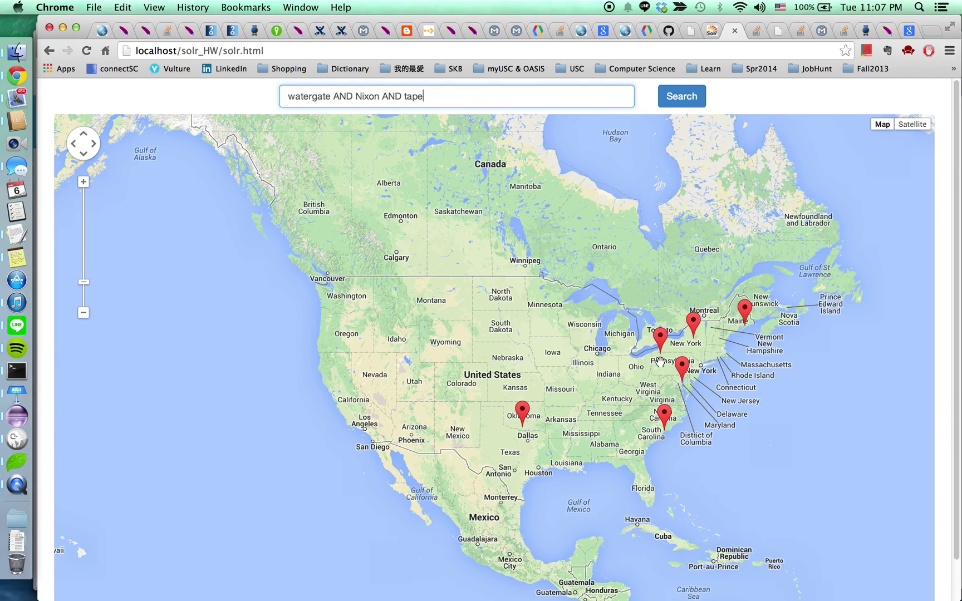
Step: View and close the FBI Transcripts Tapes marker near Toronto and kentstat8.pdf near Montreal
click(664, 335)
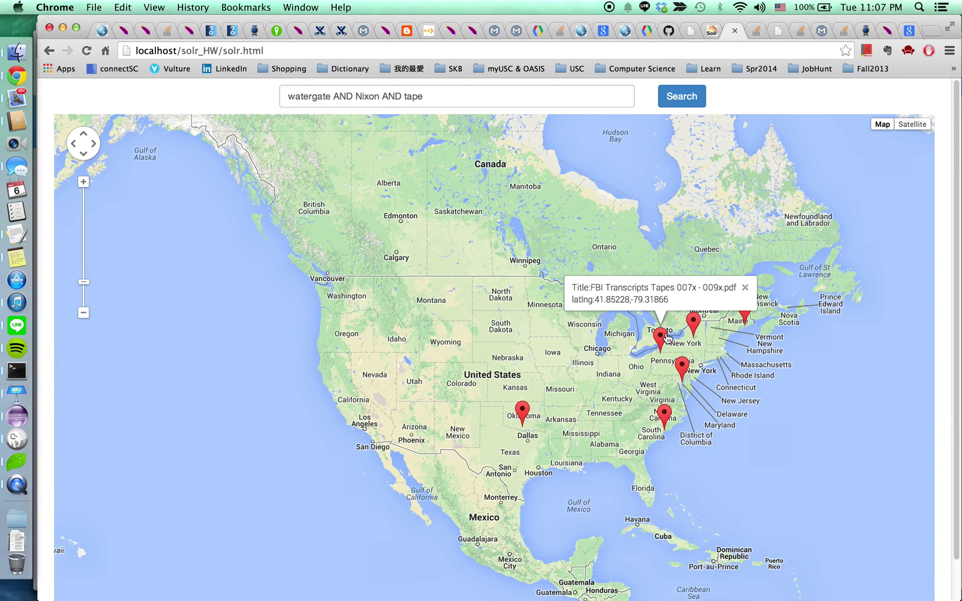
click(745, 287)
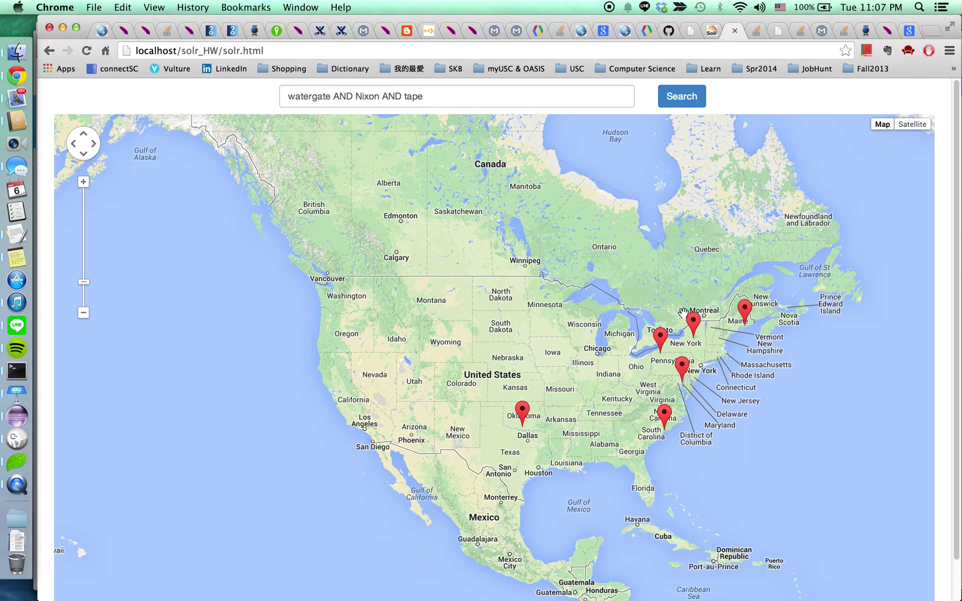
click(693, 326)
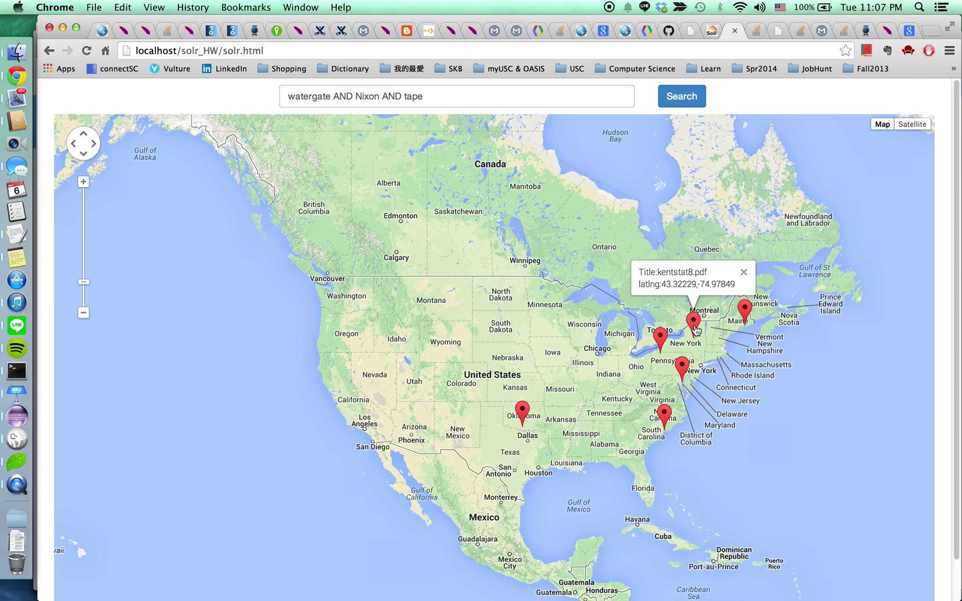
click(746, 273)
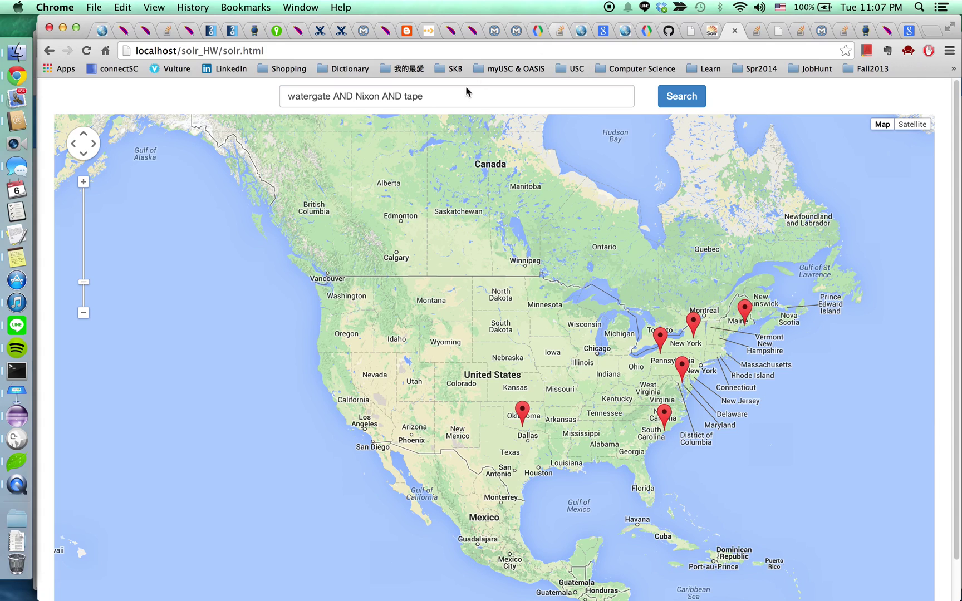